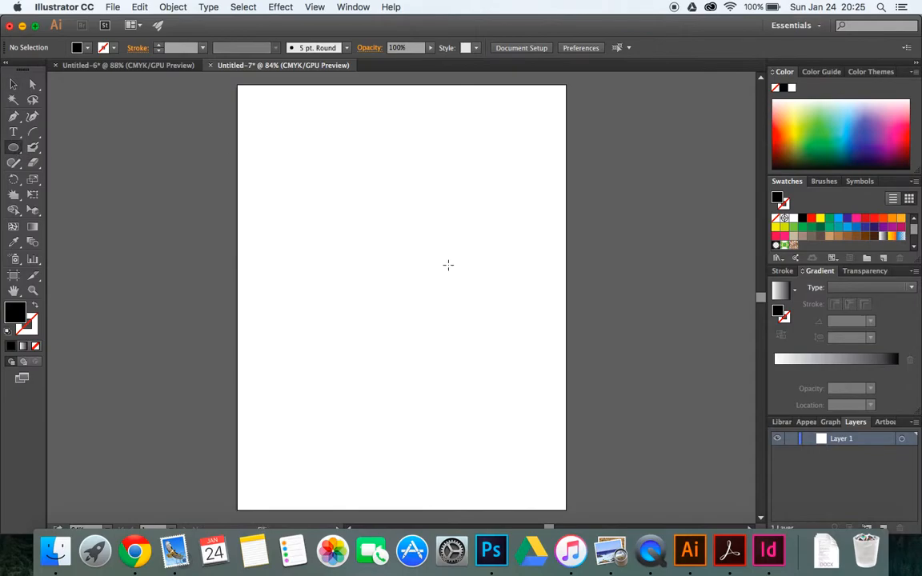
Draw a circle about 169 px in diameter in the upper middle of the artboard, discarding the first ellipse
left_click_drag(379, 234, 426, 290)
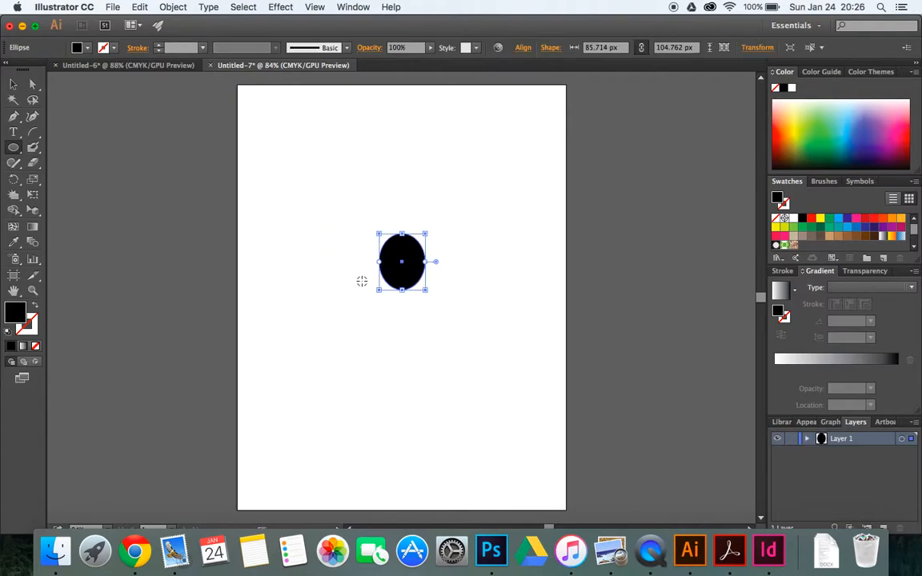
key("Delete")
left_click_drag(374, 257, 415, 298)
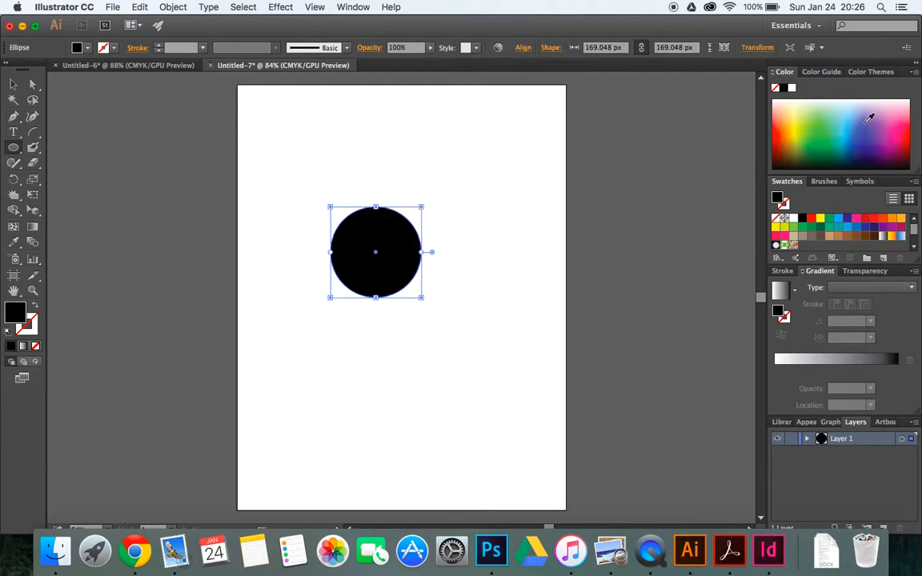
Fill the circle with red and give it a 3 pt black stroke
left_click(905, 140)
left_click(36, 329)
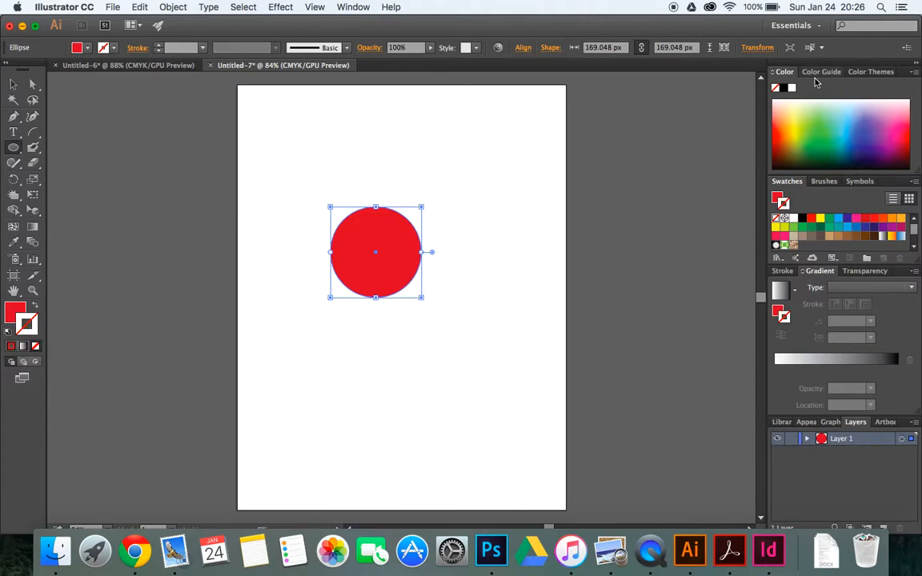
left_click(784, 88)
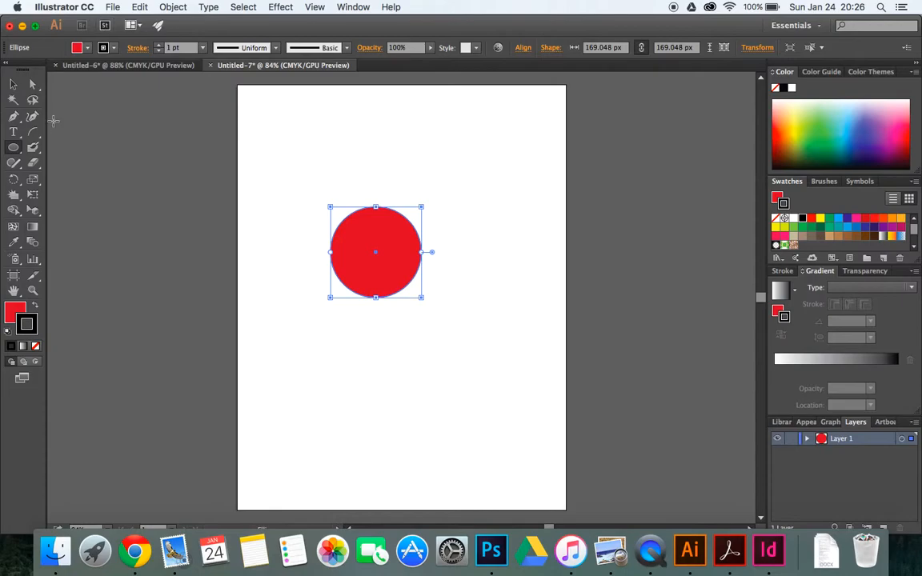
left_click(158, 45)
left_click(159, 45)
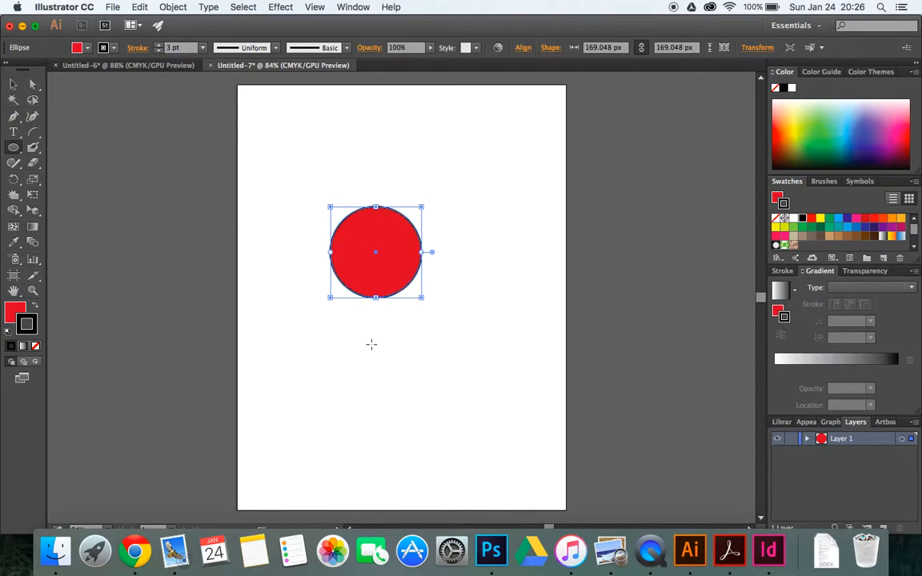
Start a Stylize Drop Shadow effect on the circle with the preview enabled
left_click(282, 7)
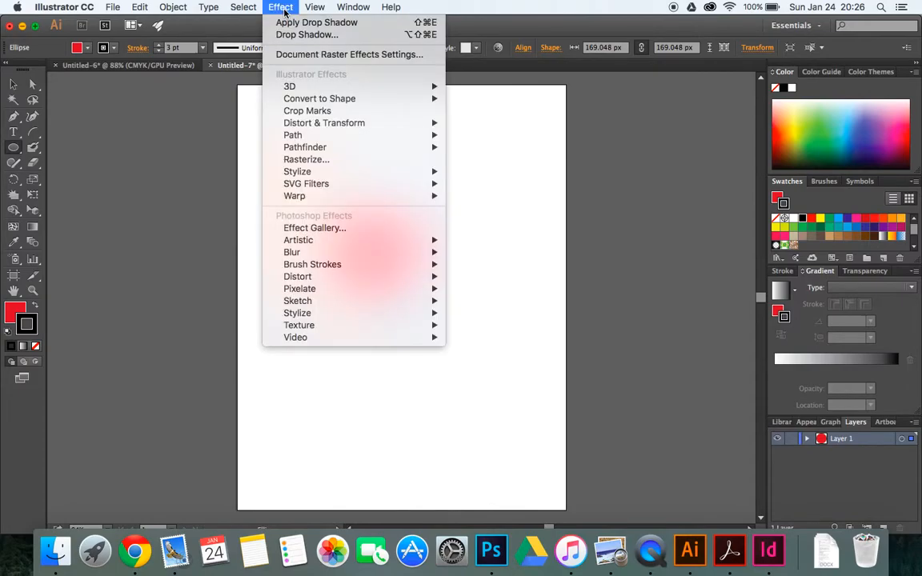
mouse_move(328, 175)
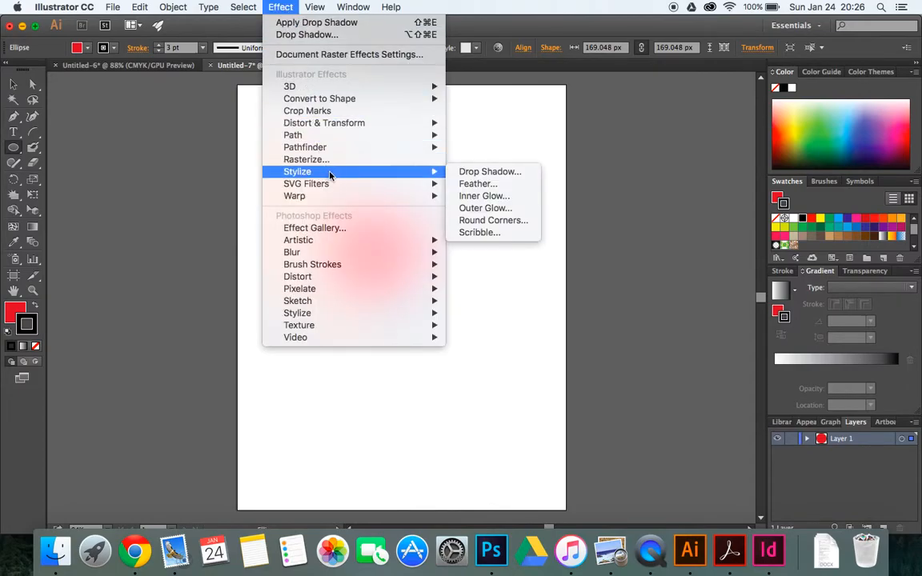
left_click(489, 172)
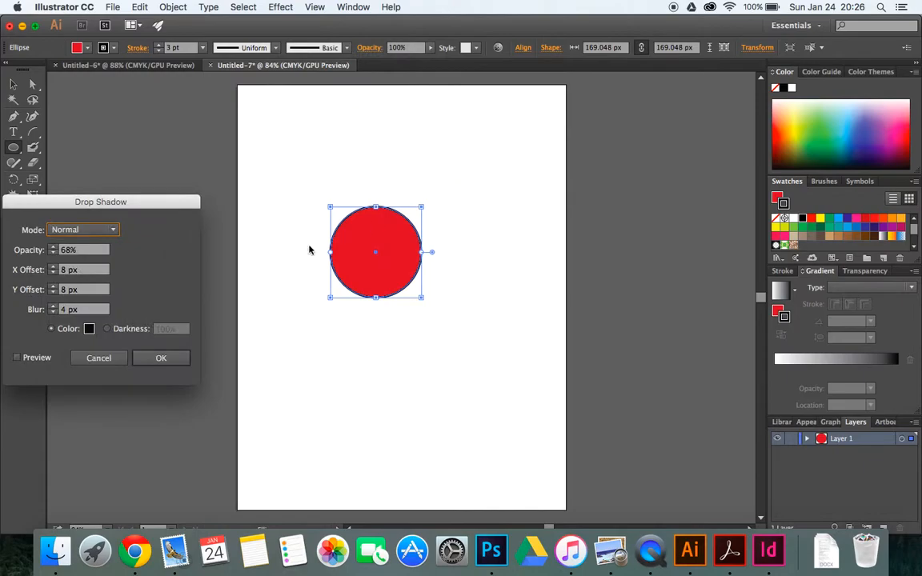
left_click(17, 358)
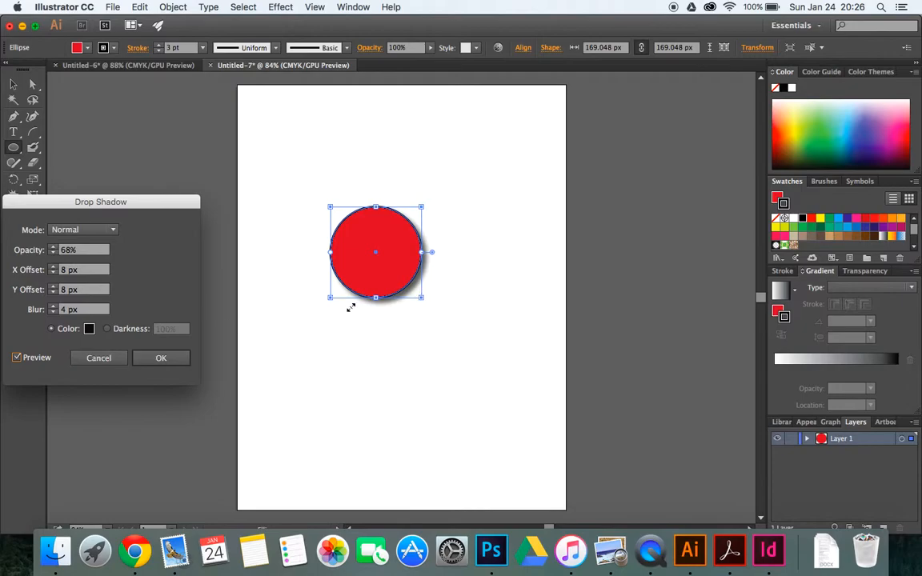
Review the shadow's blending modes, keep Normal, and set the shadow opacity to 64%
left_click(64, 230)
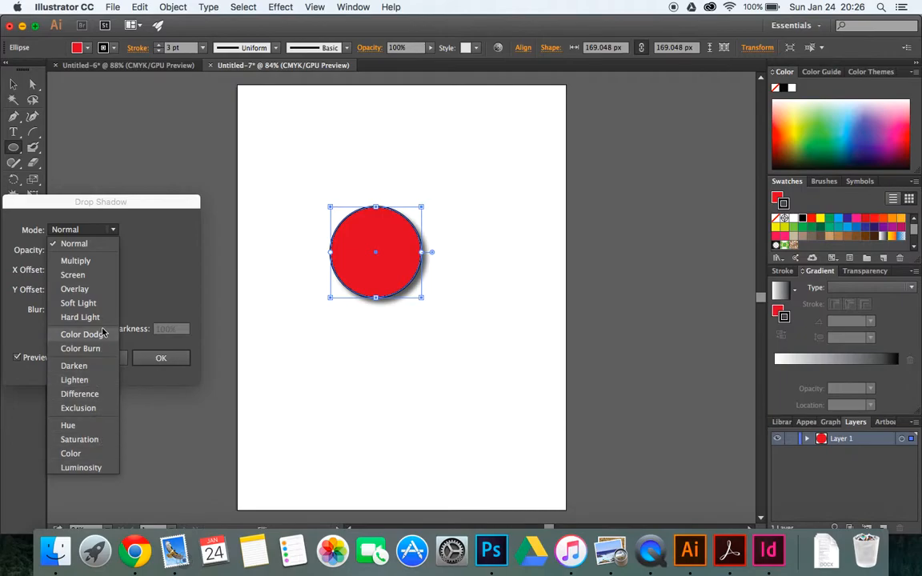
left_click(110, 235)
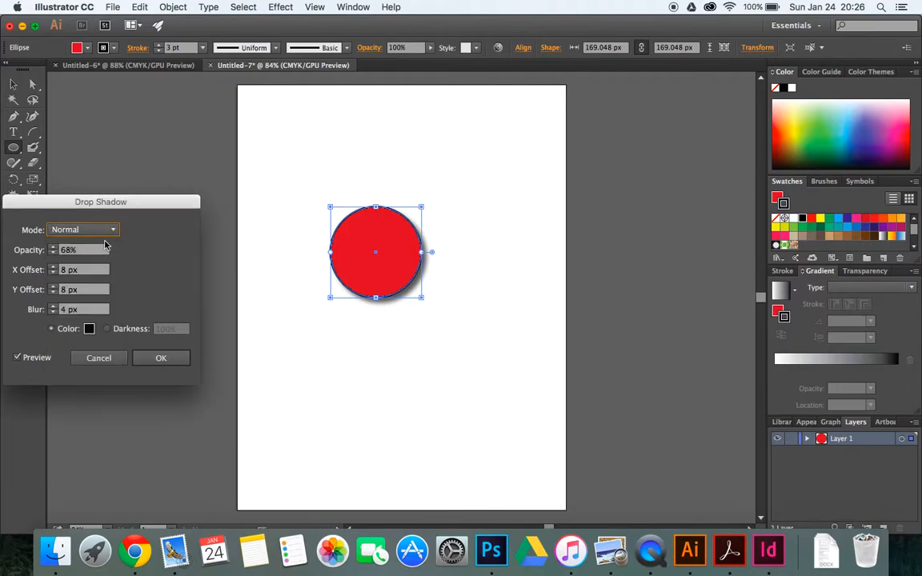
left_click(57, 251)
left_click(54, 247)
left_click(53, 247)
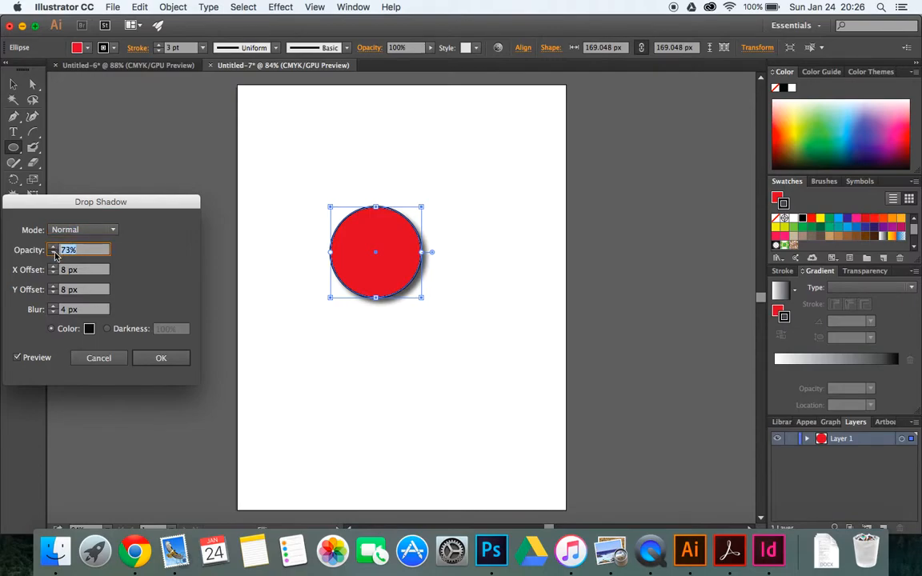
left_click(53, 253)
left_click(53, 253)
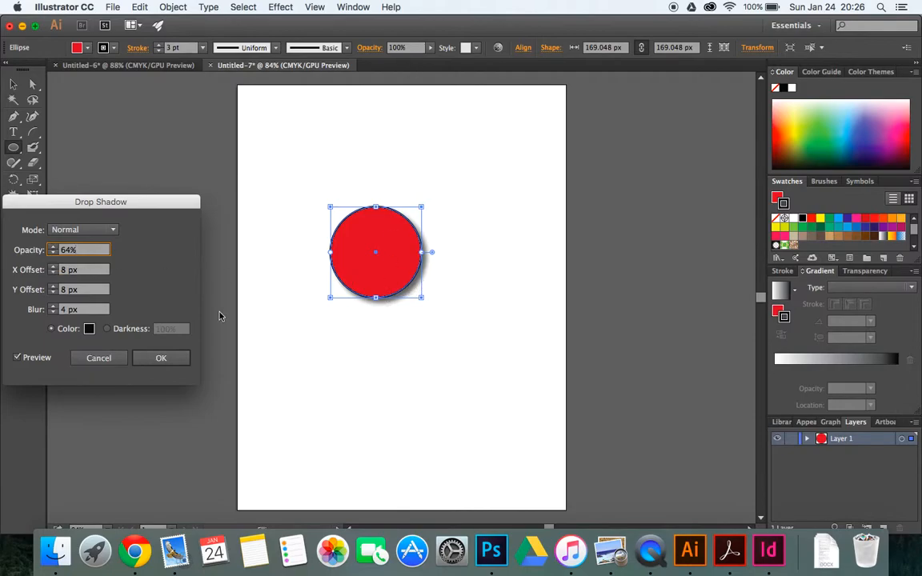
Try shifting the drop shadow to the other side of the circle with an X offset of -6 px
left_click(54, 267)
left_click(54, 267)
left_click(55, 267)
left_click(54, 267)
left_click(54, 267)
left_click(55, 266)
left_click(54, 267)
left_click(54, 267)
left_click(55, 266)
left_click(55, 267)
left_click(54, 267)
left_click(55, 266)
left_click(53, 273)
left_click(53, 273)
left_click(53, 273)
left_click(53, 273)
left_click(53, 273)
left_click(52, 273)
left_click(53, 273)
left_click(53, 273)
left_click(52, 273)
left_click(53, 273)
left_click(53, 273)
left_click(53, 273)
left_click(53, 273)
left_click(53, 273)
left_click(53, 273)
left_click(53, 273)
left_click(53, 273)
left_click(53, 273)
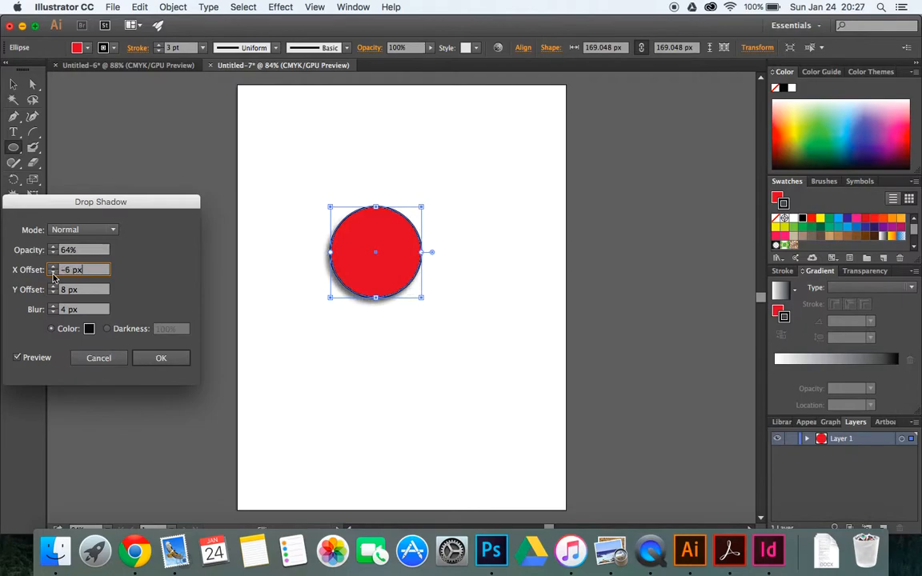
Set the drop shadow's X offset to 5 px and its Y offset to 8 px
left_click(53, 266)
left_click(53, 267)
left_click(53, 267)
left_click(53, 287)
left_click(53, 287)
left_click(53, 286)
left_click(53, 286)
left_click(53, 292)
left_click(53, 292)
left_click(52, 293)
left_click(53, 292)
left_click(52, 286)
left_click(53, 285)
left_click(53, 286)
left_click(52, 267)
left_click(53, 266)
left_click(52, 267)
left_click(52, 266)
left_click(53, 267)
left_click(53, 293)
left_click(53, 293)
left_click(53, 292)
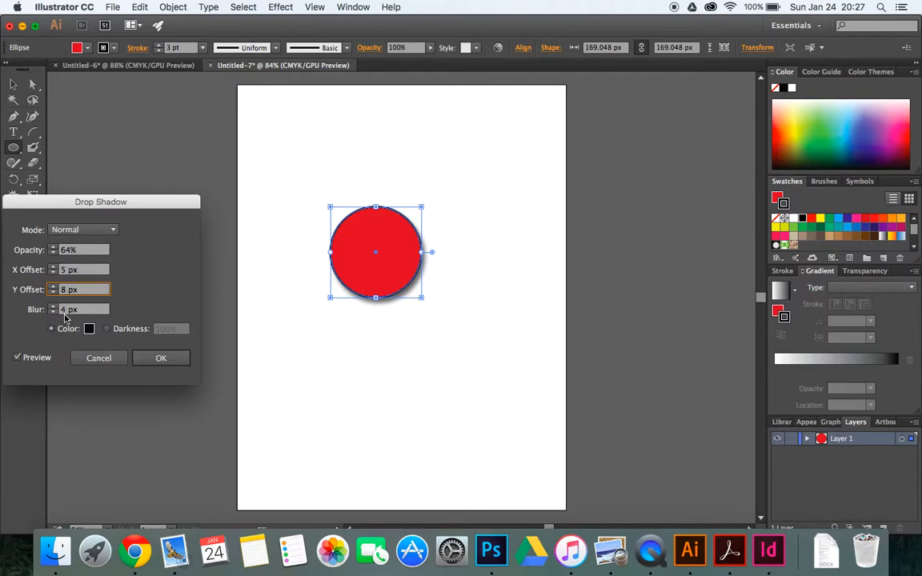
Try a softer drop shadow with a blur of 10 px
left_click(53, 307)
left_click(53, 307)
left_click(53, 307)
left_click(53, 307)
left_click(52, 307)
left_click(53, 307)
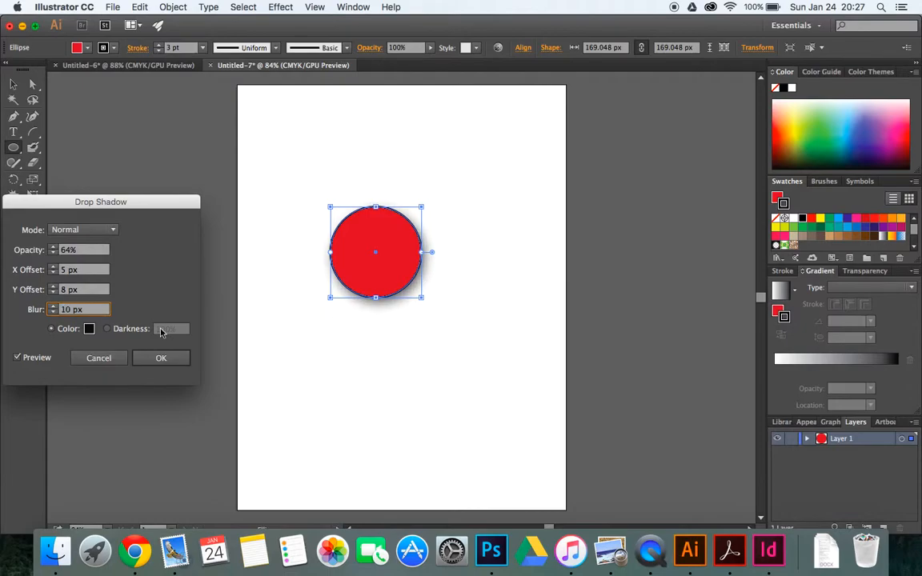
Set the drop shadow's blur to 5 px
left_click(52, 313)
left_click(52, 313)
left_click(52, 313)
left_click(52, 313)
left_click(53, 313)
left_click(52, 313)
left_click(52, 313)
left_click(52, 313)
left_click(52, 313)
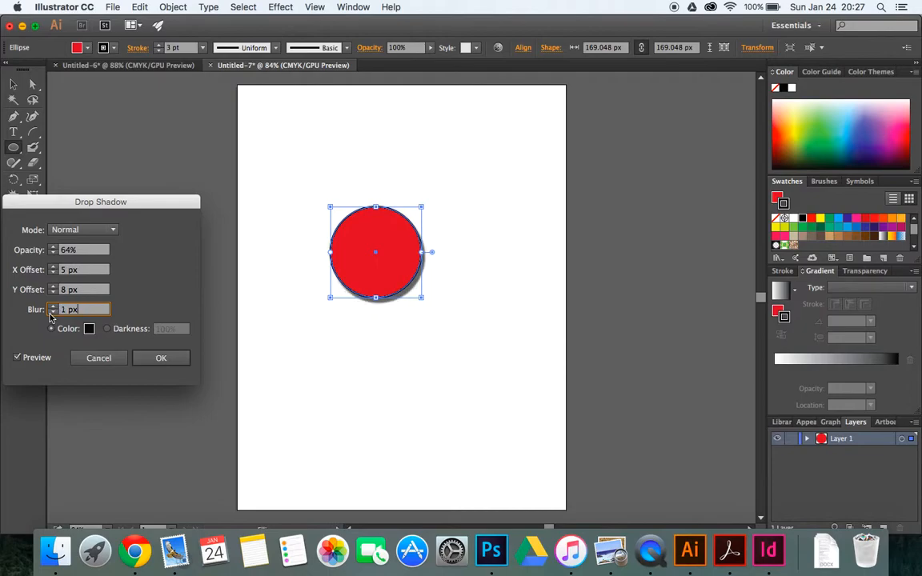
left_click(52, 313)
type("5 px")
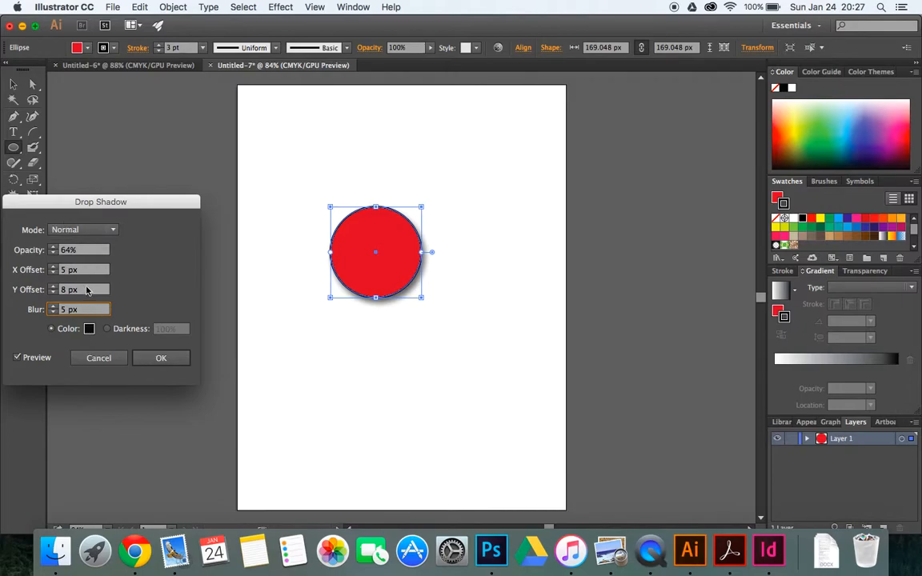
Try the crimson colour AF0C3B for the drop shadow
left_click(89, 329)
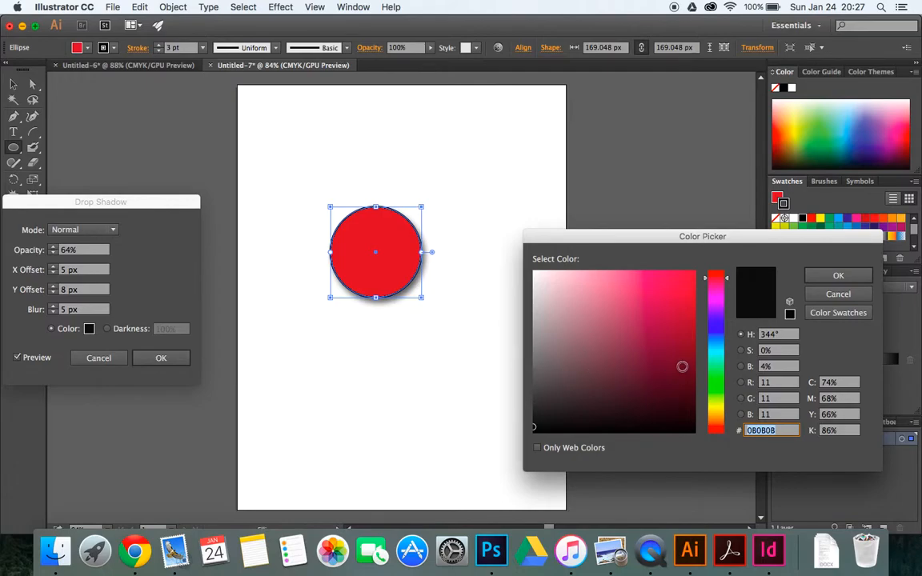
left_click_drag(684, 293, 685, 321)
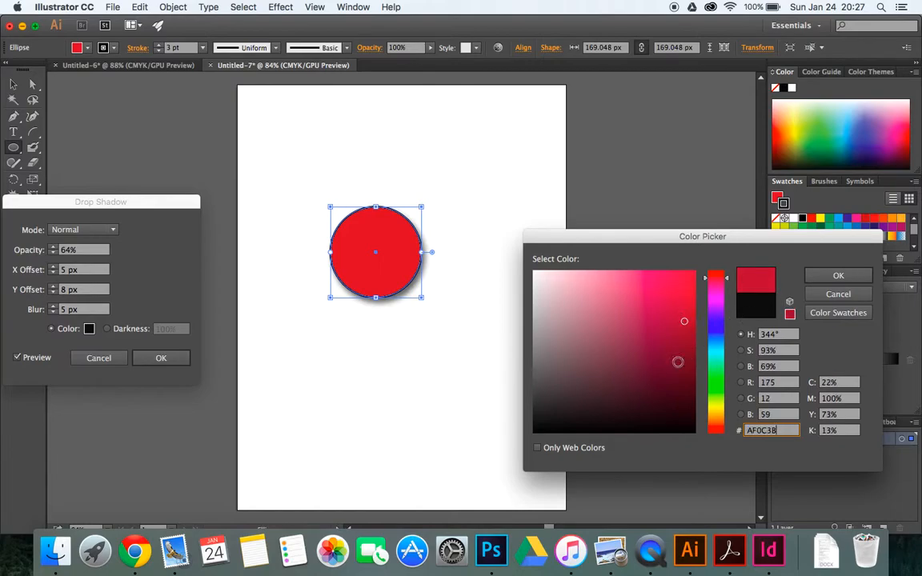
left_click(838, 275)
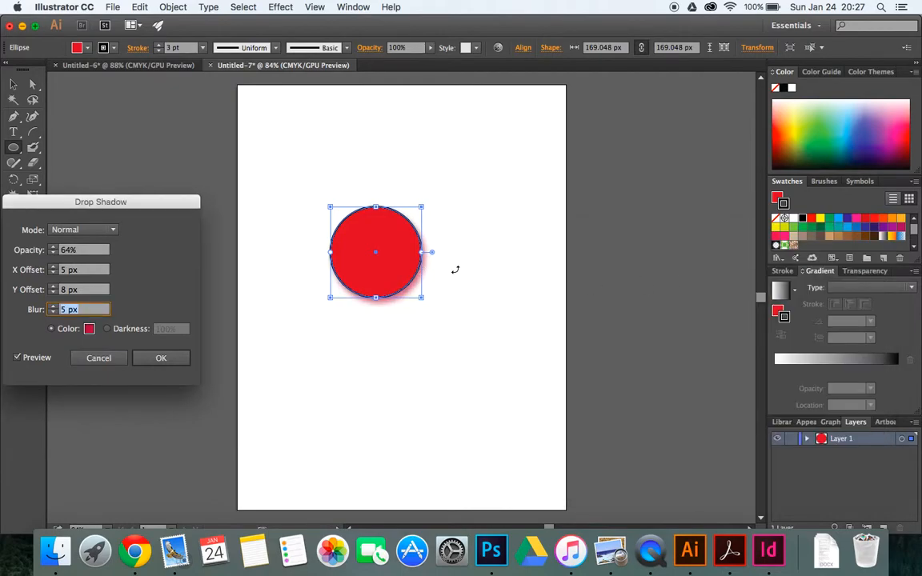
Set the drop shadow's colour to near-black 070003 and apply the effect to the circle
left_click(89, 329)
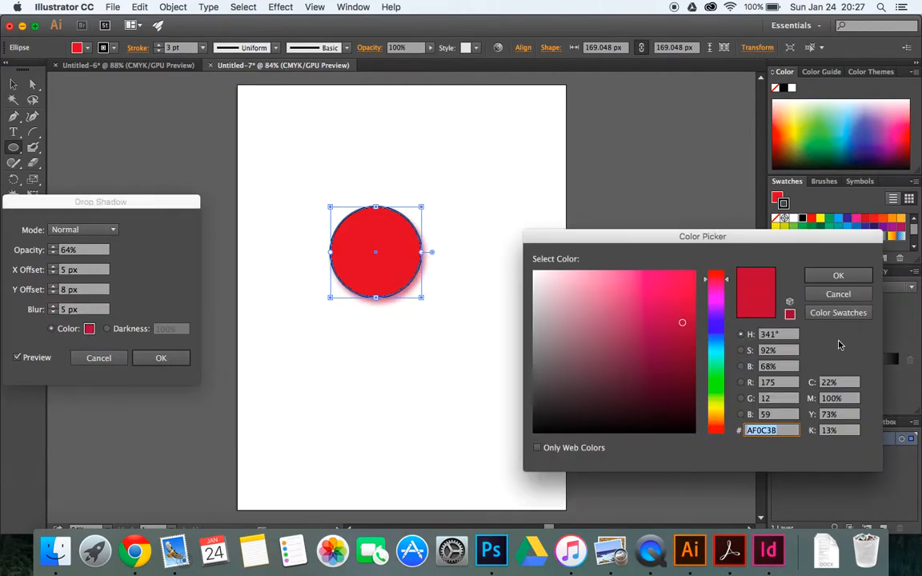
left_click(687, 429)
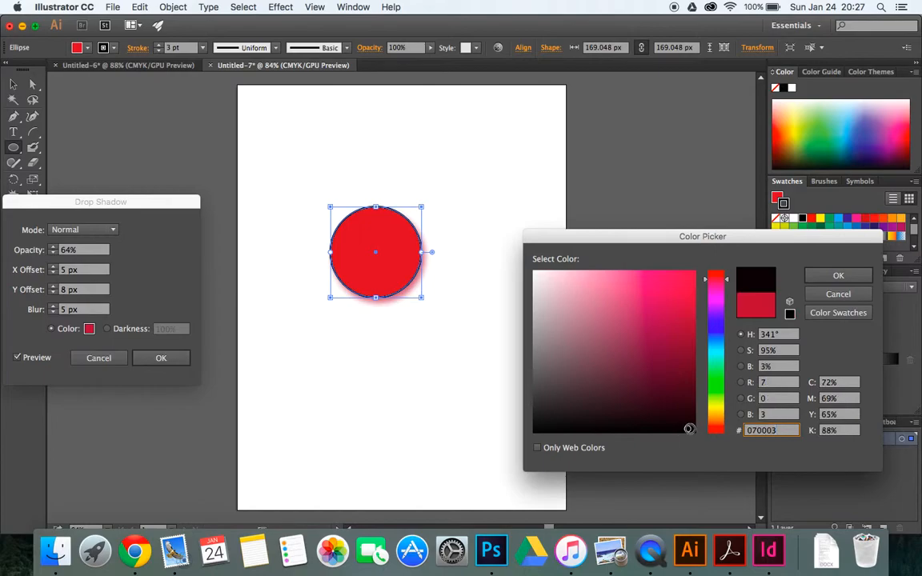
left_click(838, 276)
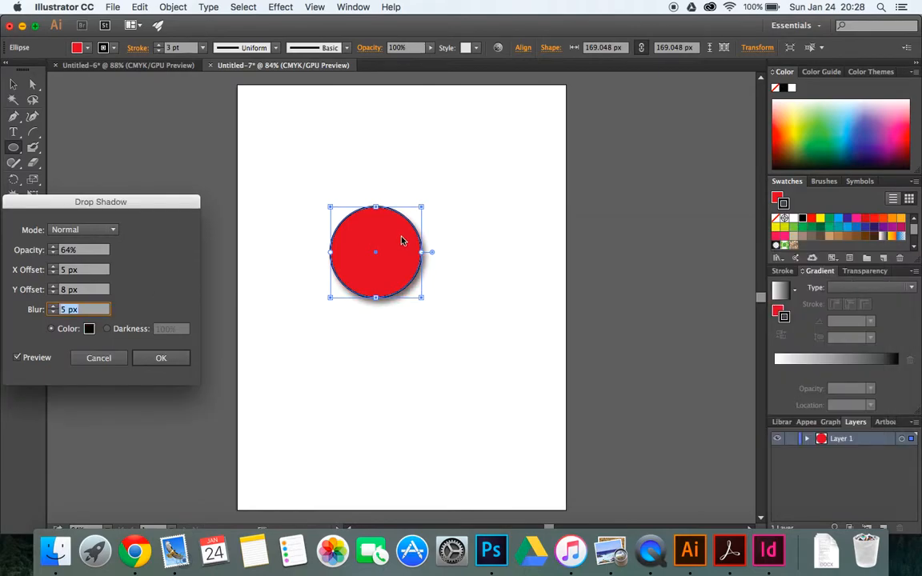
left_click(163, 358)
left_click(381, 390)
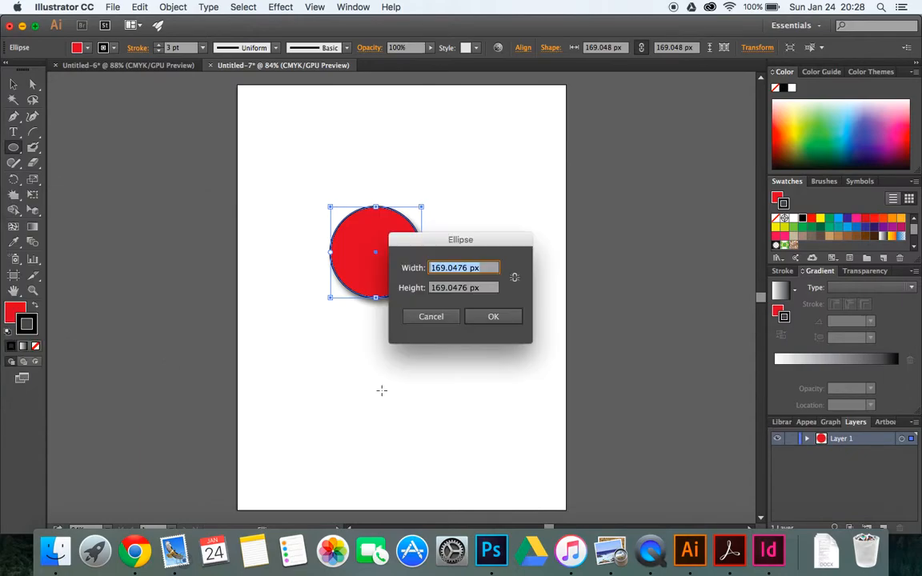
left_click(445, 319)
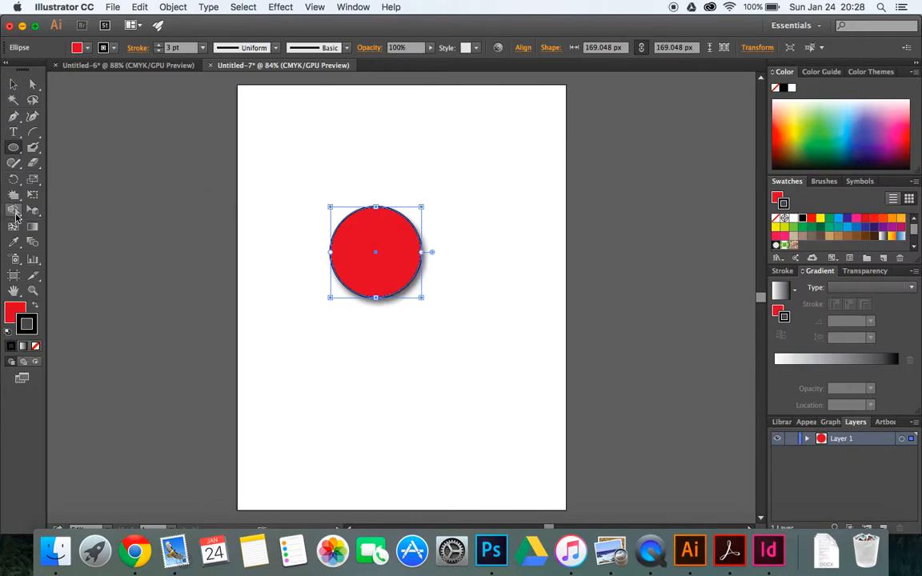
Add gradient mesh points near the circle's upper edge and left side with the Mesh tool
left_click(14, 226)
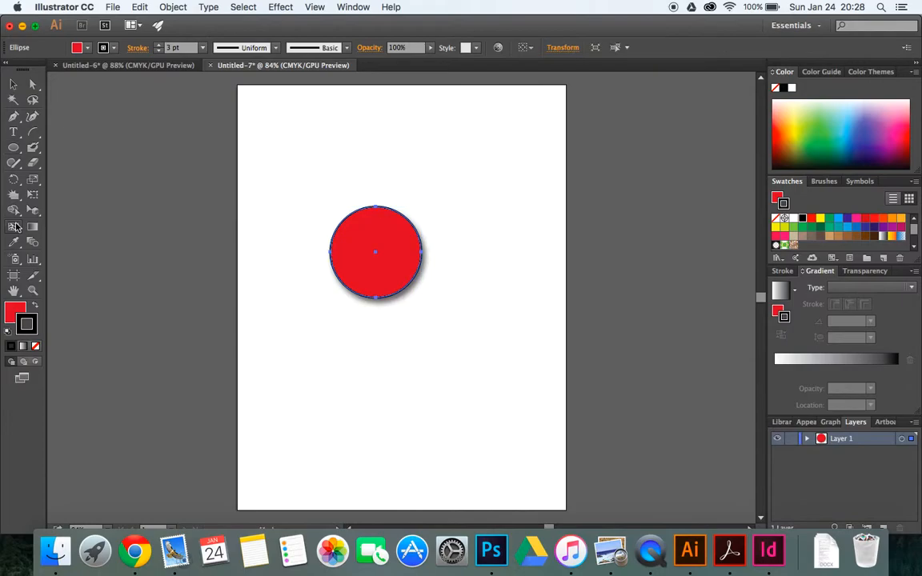
left_click(355, 216)
left_click(391, 211)
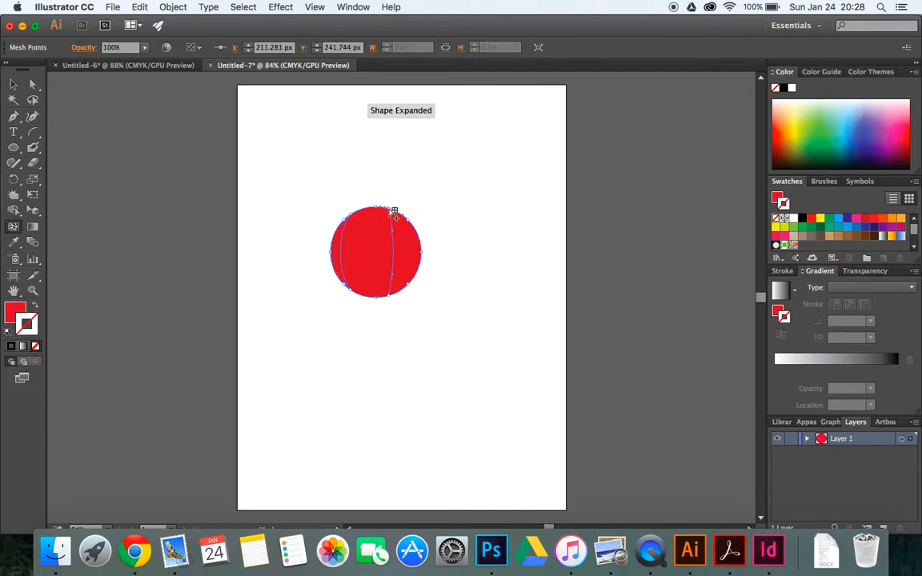
left_click(412, 225)
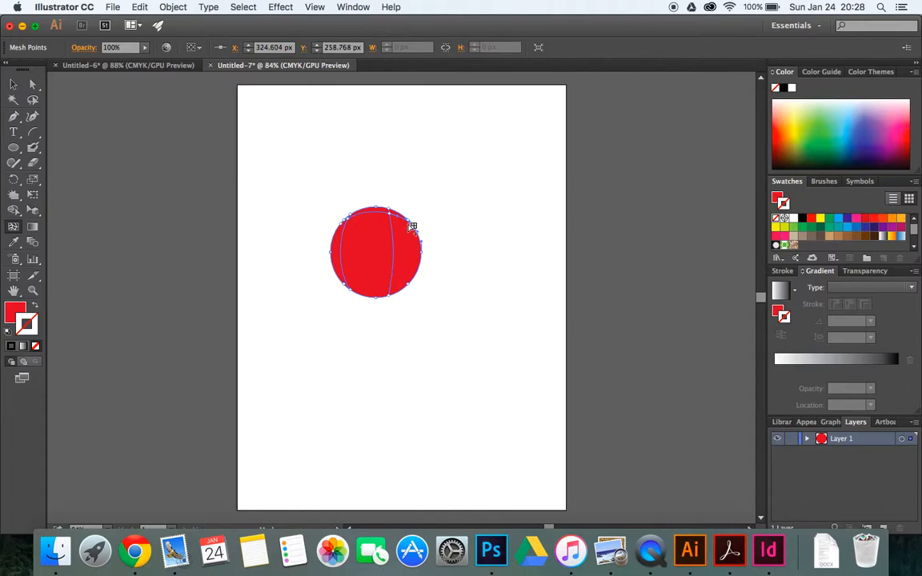
left_click(334, 263)
left_click(334, 241)
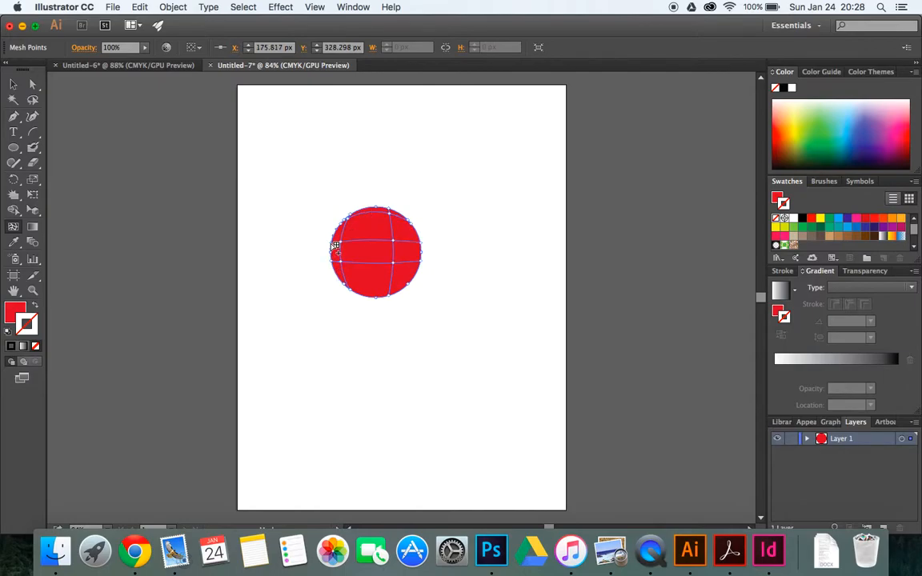
Select the mesh points along the circle's left side with Direct Selection and fill them with pinkish red
left_click(33, 84)
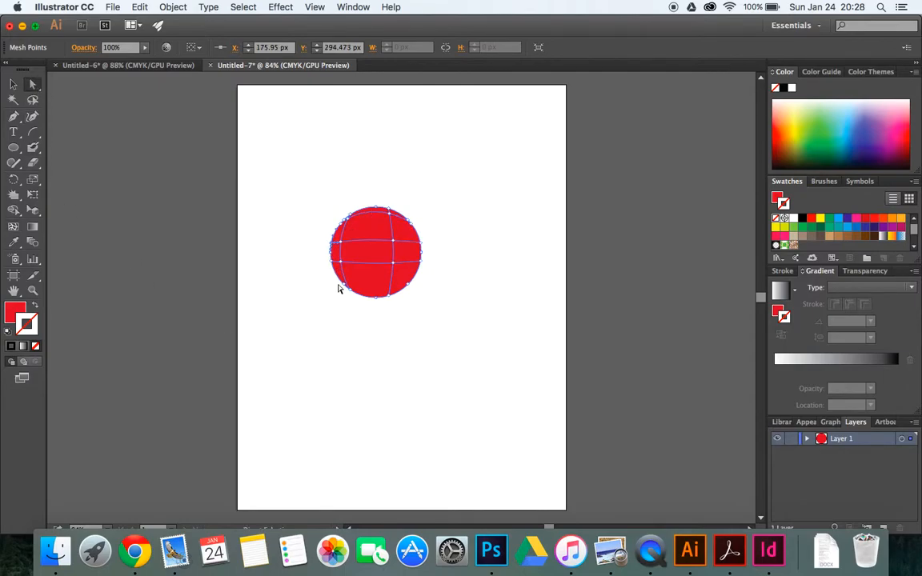
left_click(341, 241)
left_click(342, 249)
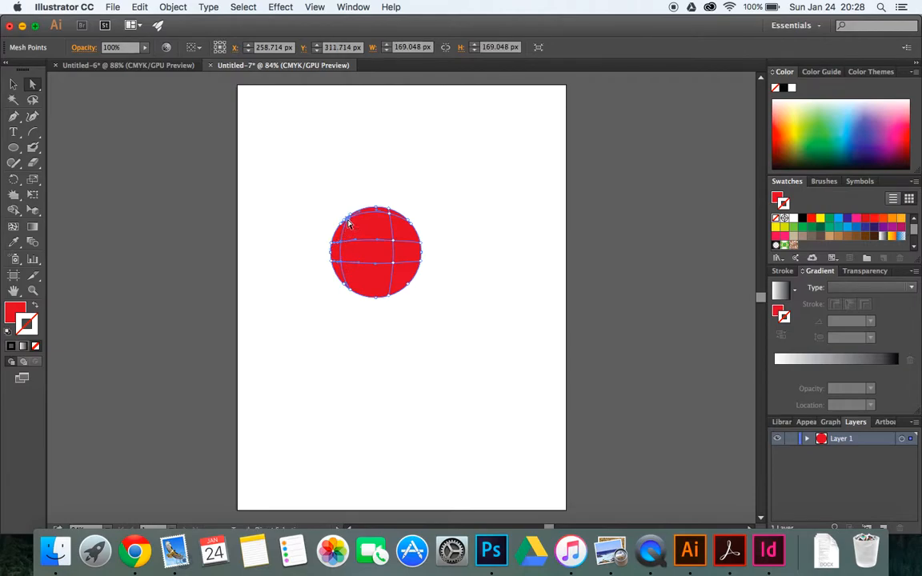
left_click(348, 221, "shift")
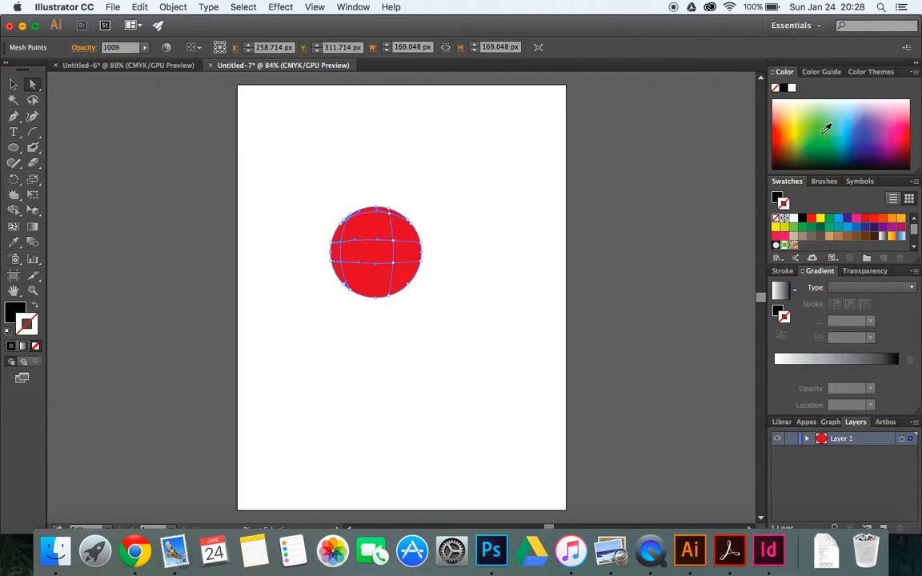
left_click(907, 116)
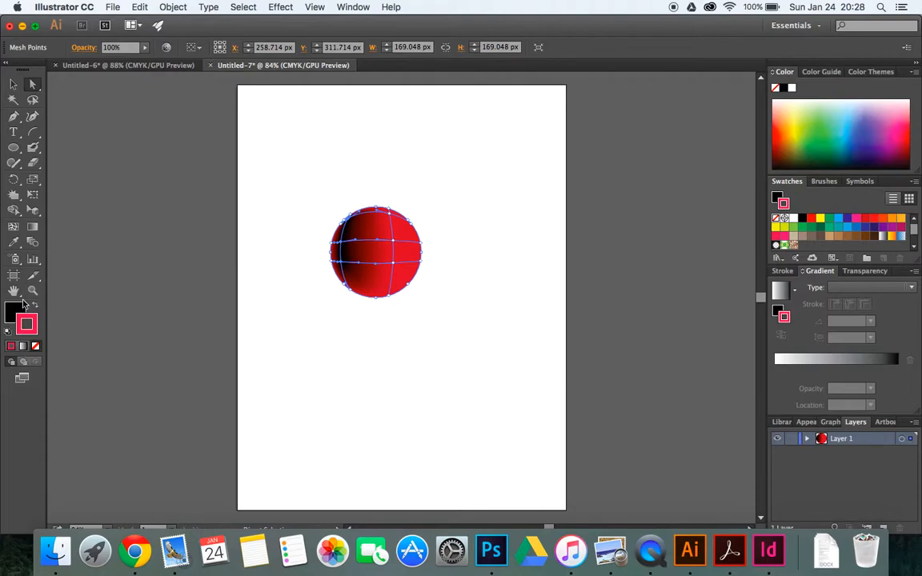
left_click(17, 312)
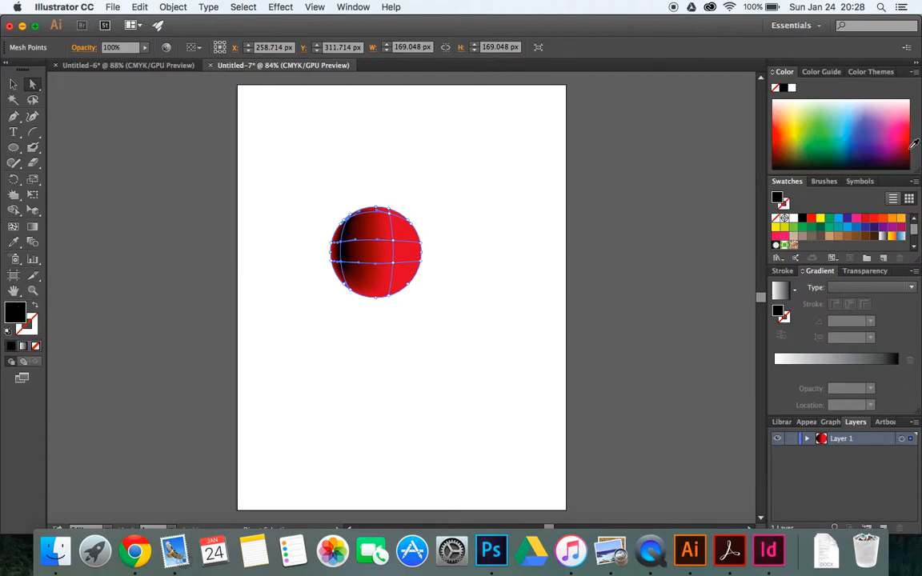
left_click(913, 142)
left_click(911, 118)
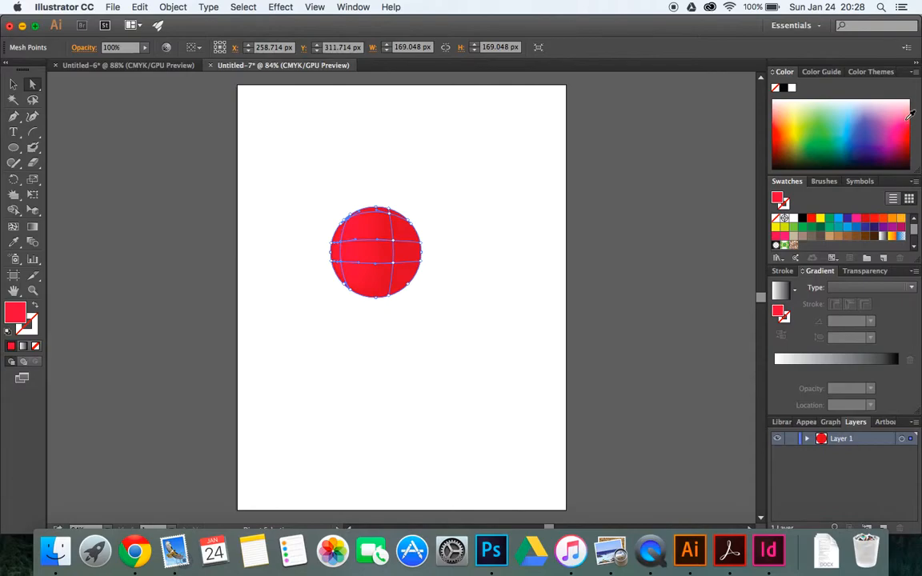
left_click(911, 115)
left_click(907, 128)
left_click(378, 213)
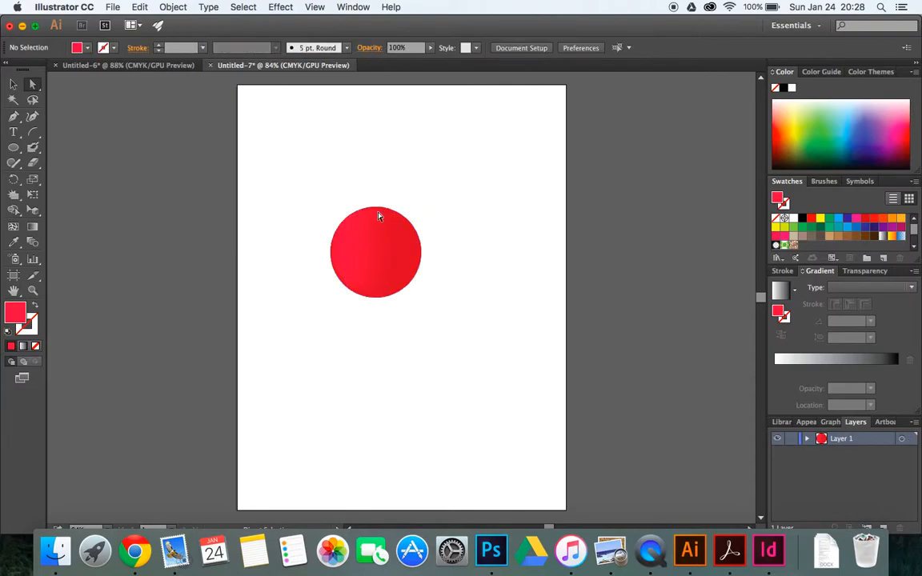
Select the mesh points on the right-hand mesh line of the circle and fill them with bright red
left_click(377, 225)
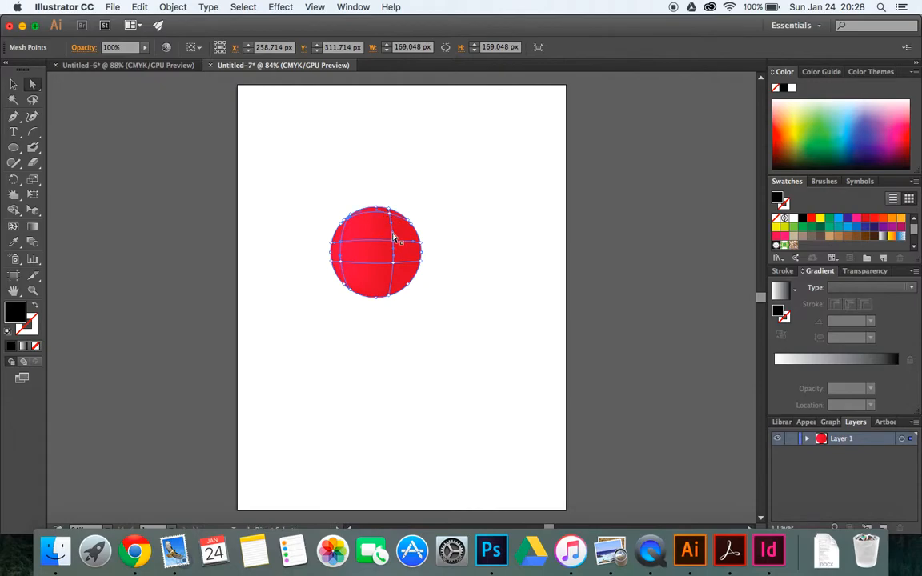
left_click(392, 241)
left_click(393, 276)
left_click(910, 146)
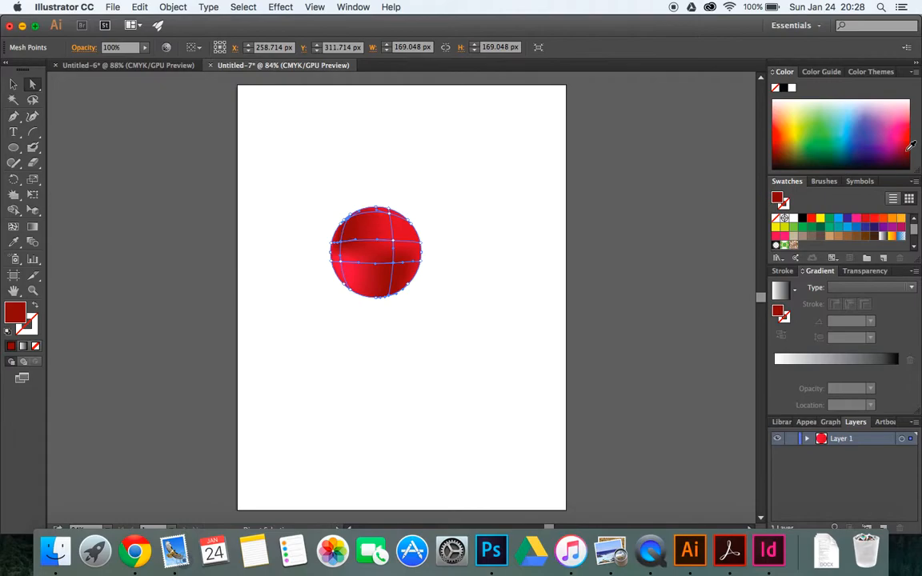
left_click(912, 138)
left_click(913, 132)
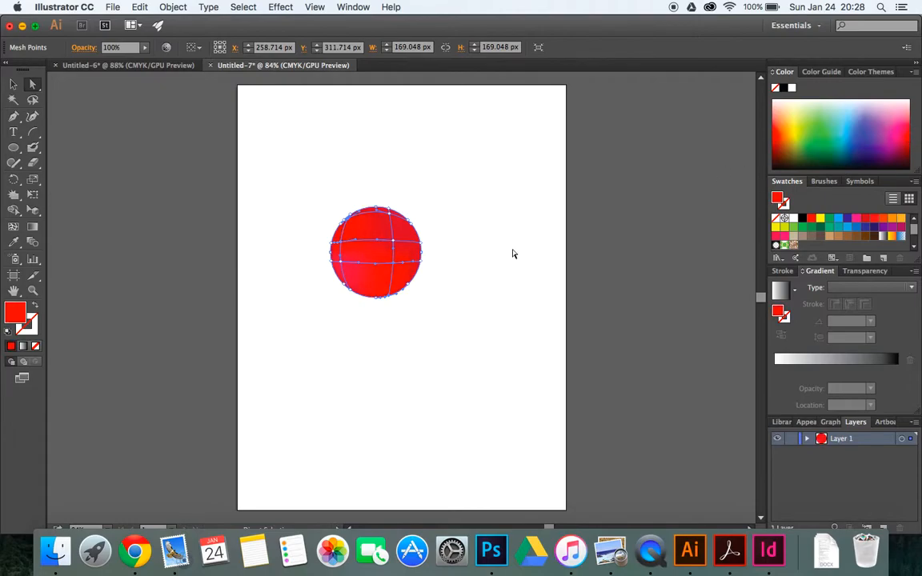
left_click(473, 305)
Shade the mesh points near the circle's upper right edge with dark crimson red
left_click(390, 215)
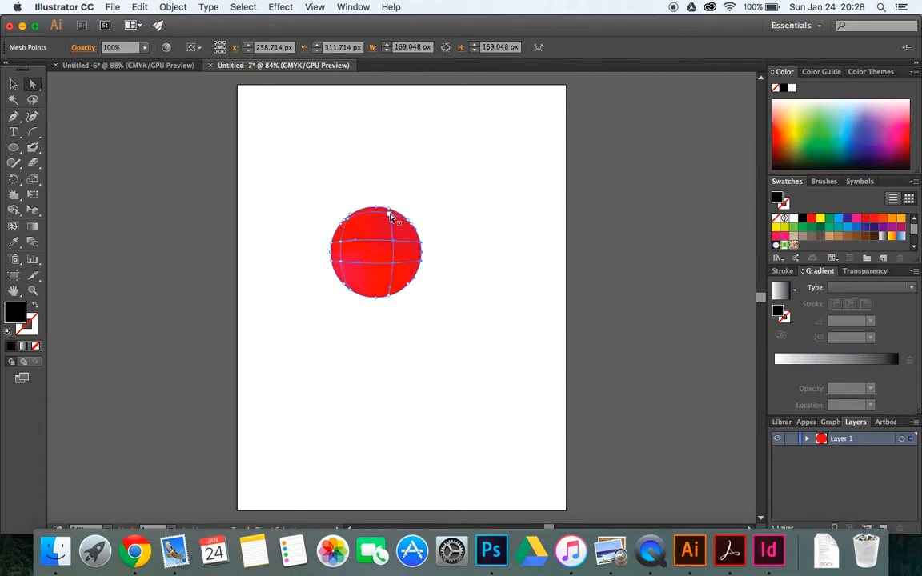
left_click(392, 262)
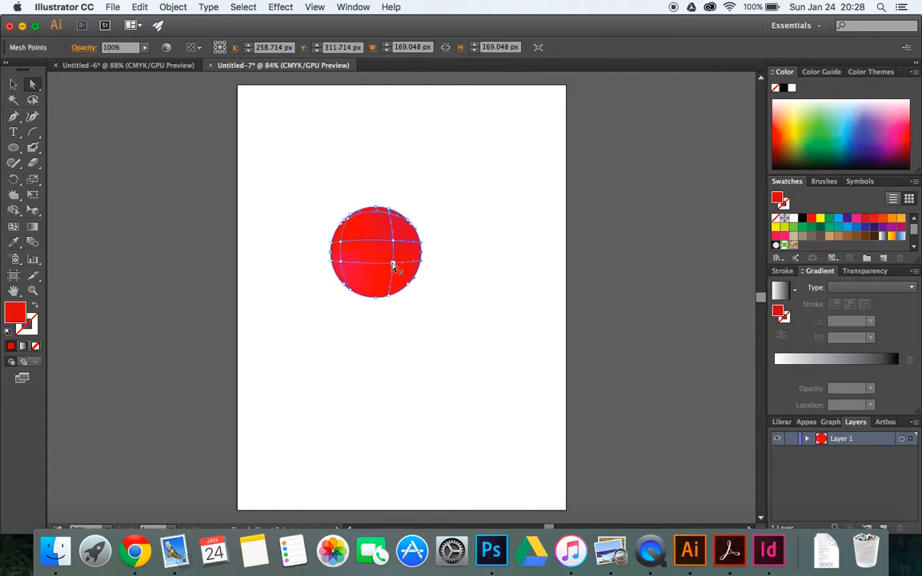
left_click(913, 143)
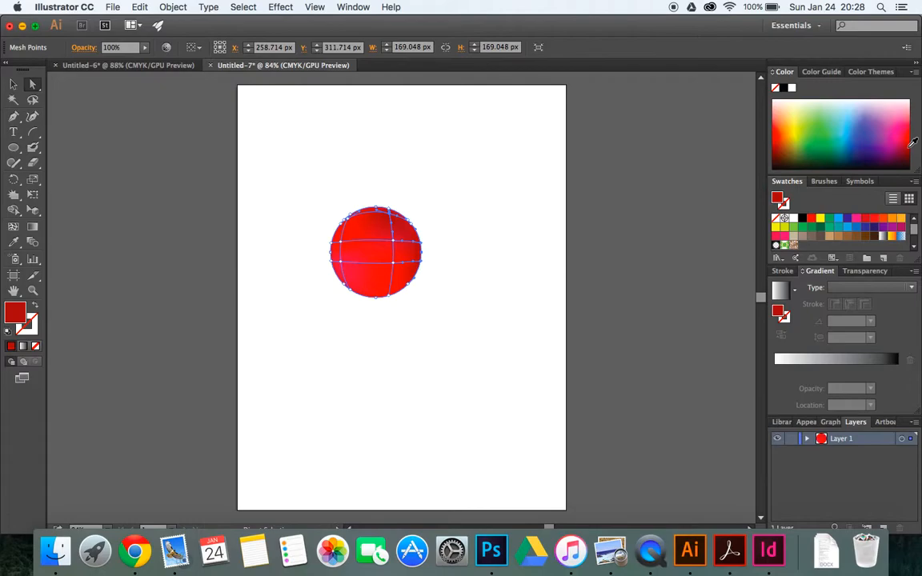
left_click(911, 147)
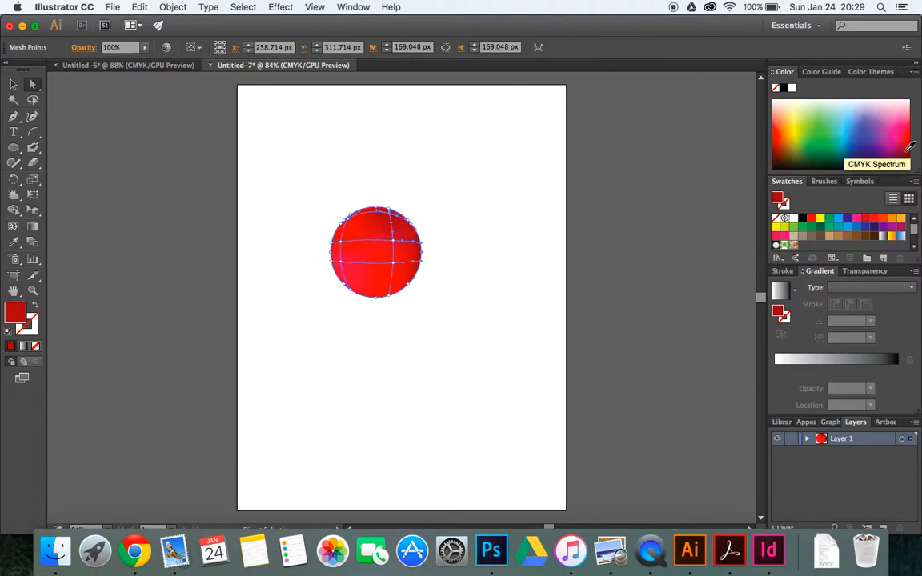
left_click(423, 274)
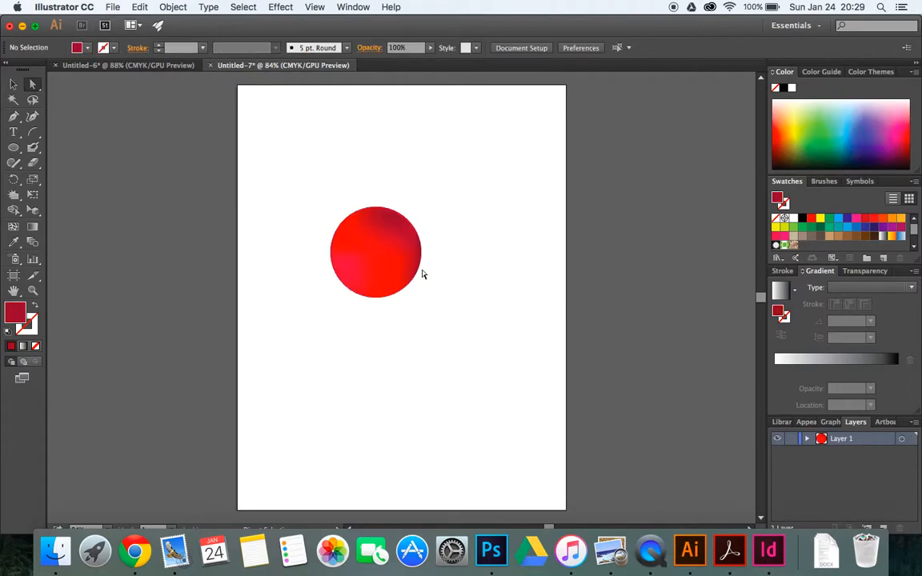
Apply a drop shadow with a 4 px blur to the whole mesh circle
left_click(14, 86)
left_click(371, 266)
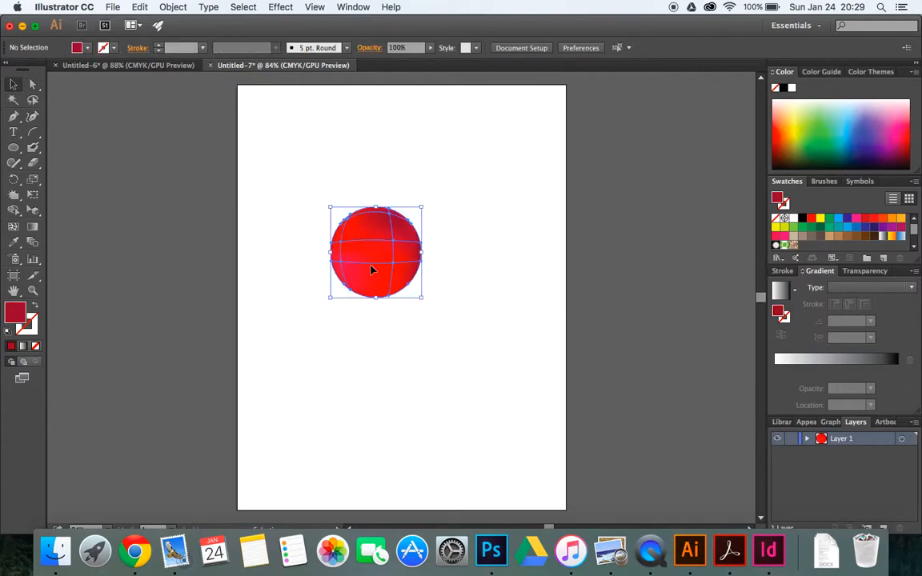
left_click(244, 7)
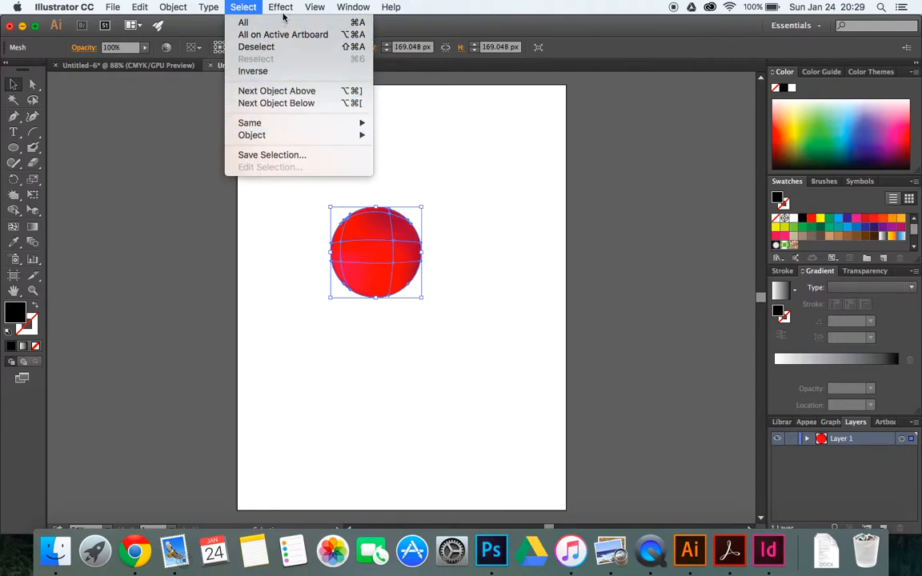
mouse_move(280, 8)
mouse_move(354, 172)
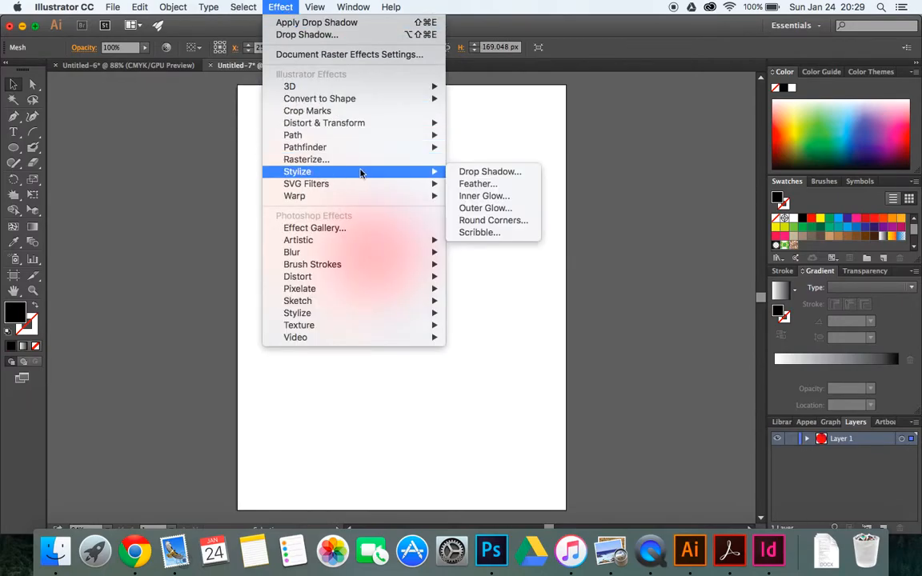
left_click(472, 173)
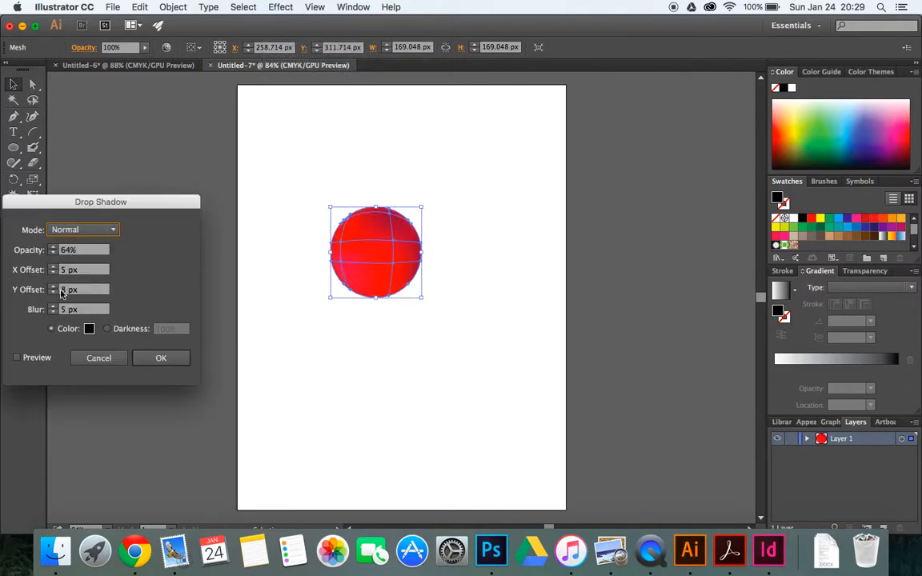
left_click(20, 359)
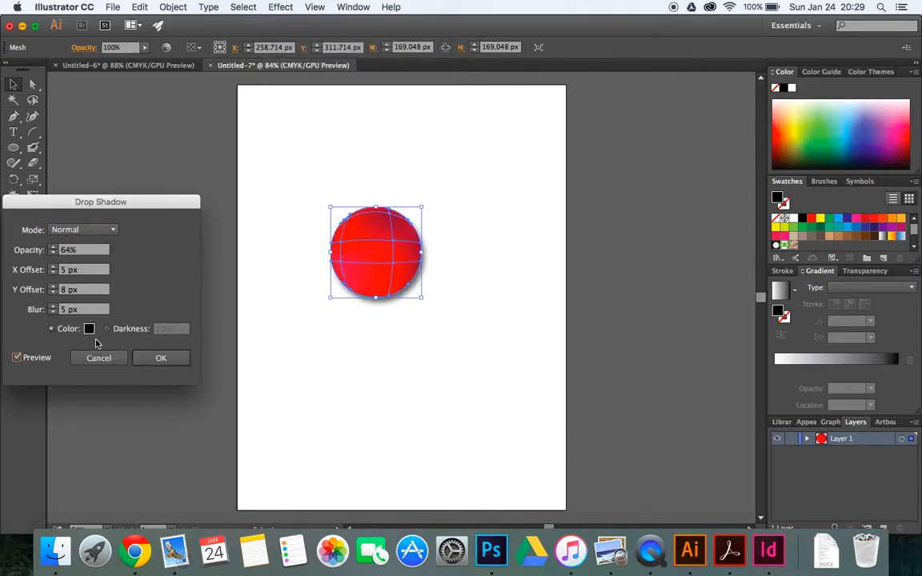
left_click(58, 309)
left_click(54, 312)
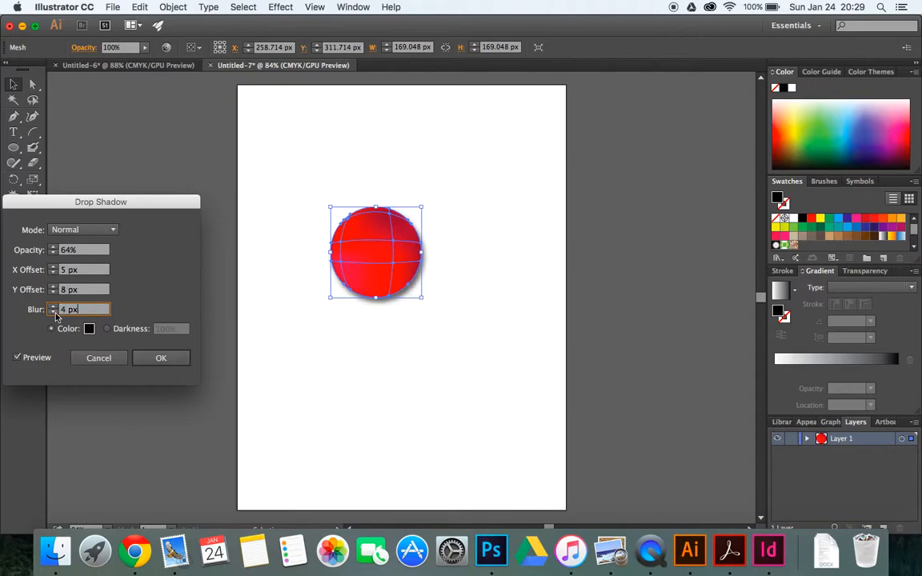
left_click(160, 358)
left_click(463, 434)
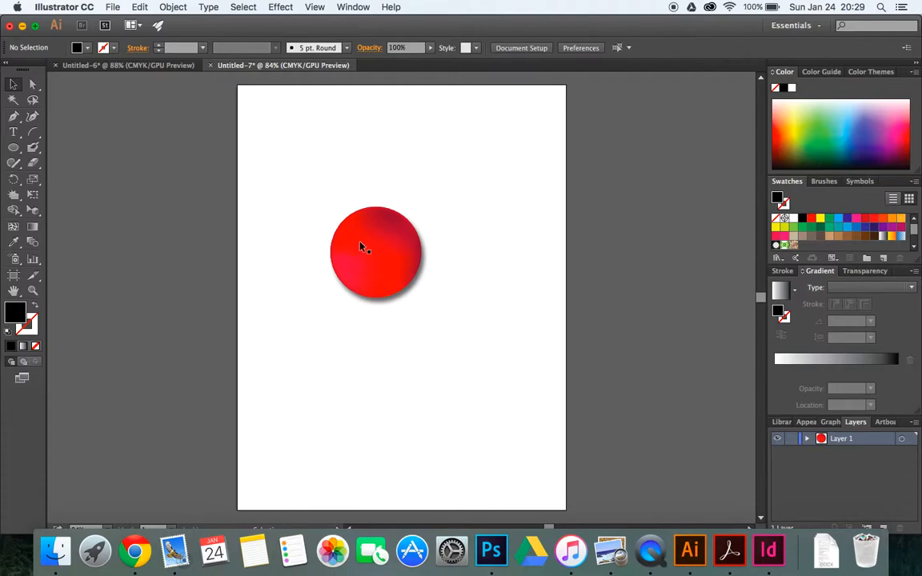
Draw two black dots side by side on the red circle with the Ellipse tool, about 27 px and 31 px wide
key("l")
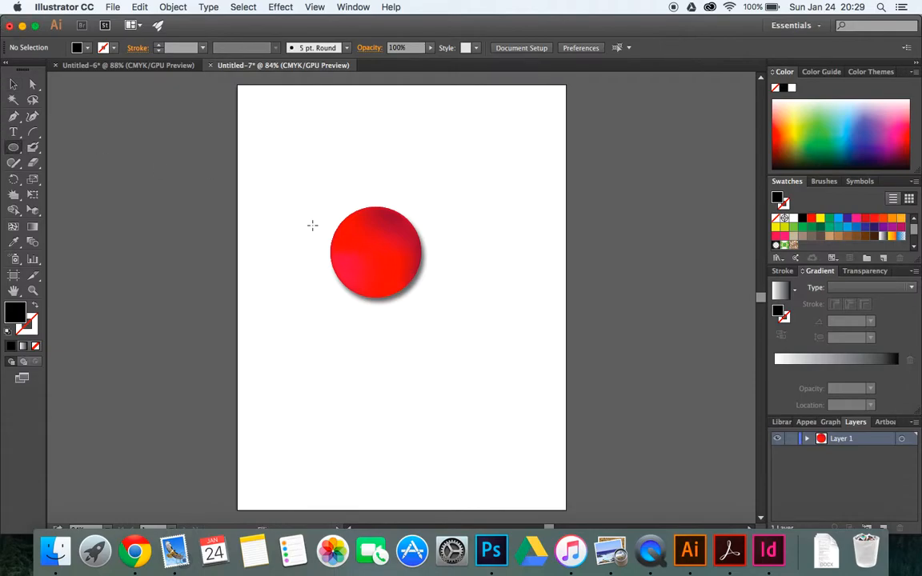
mouse_move(358, 240)
left_mouse_down()
mouse_move(374, 257)
mouse_move(405, 251)
mouse_move(411, 262)
left_mouse_up()
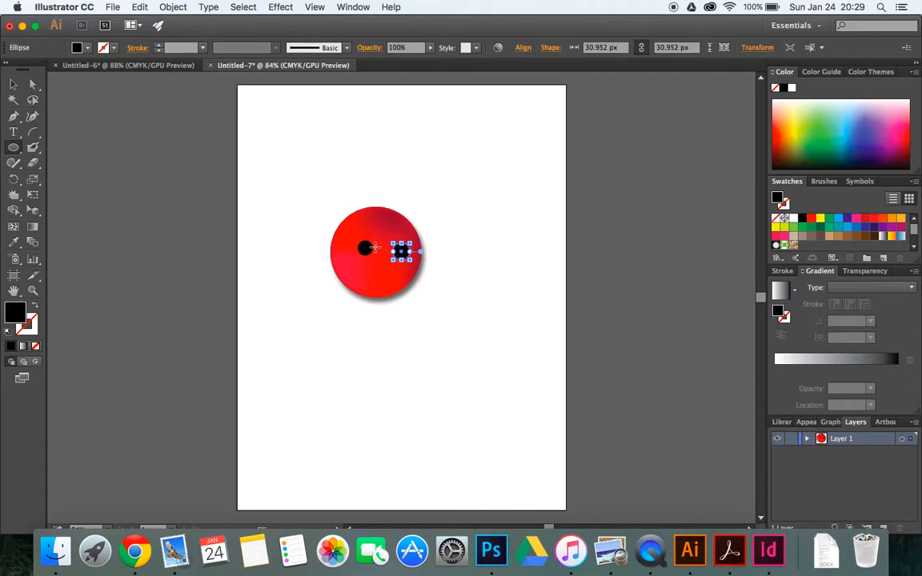
Select the left black dot and open the Drop Shadow settings for it with the preview on
left_click(34, 85)
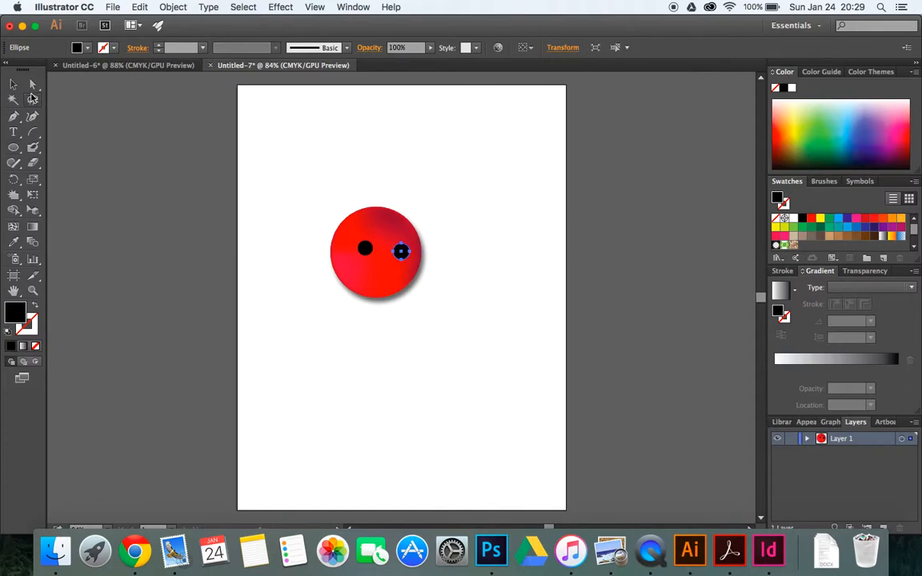
left_click(364, 248)
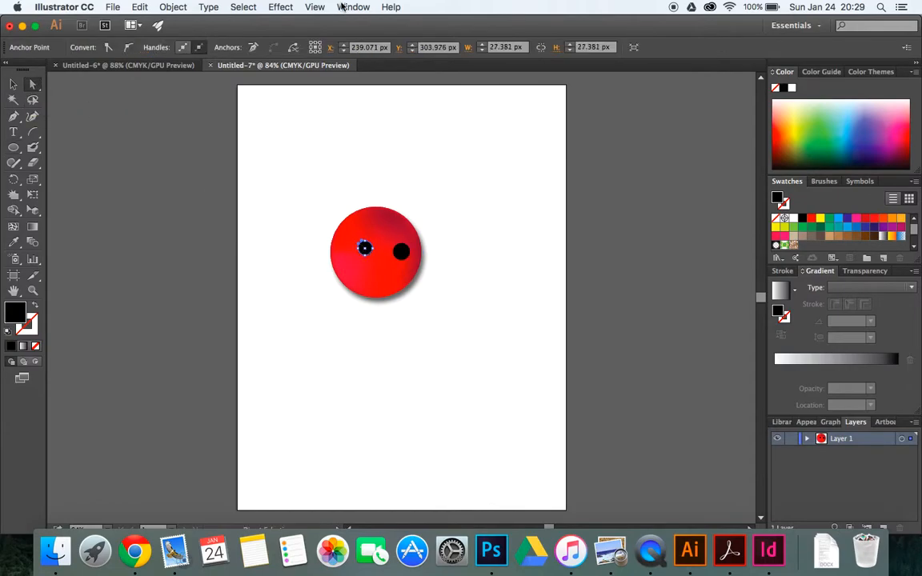
left_click(280, 6)
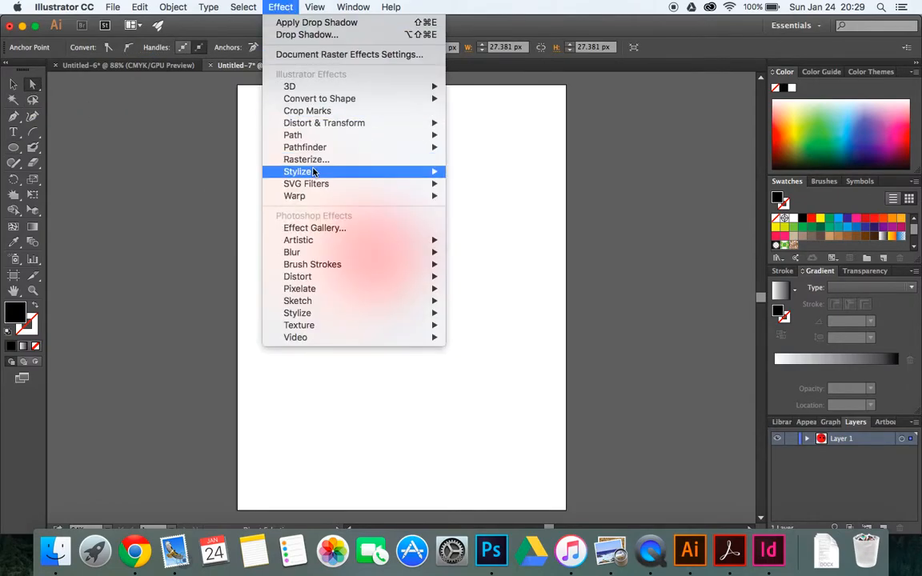
left_click(425, 178)
left_click(280, 7)
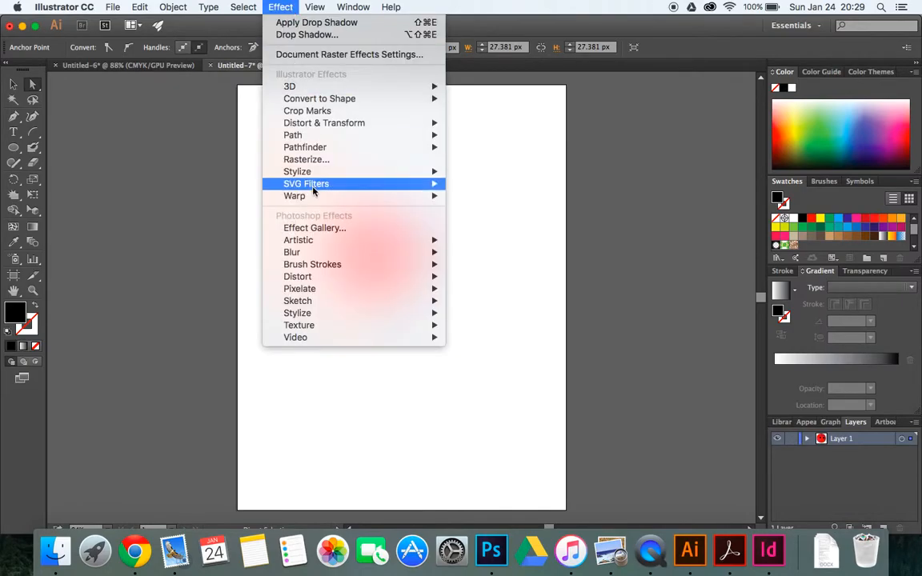
mouse_move(437, 173)
left_click(485, 171)
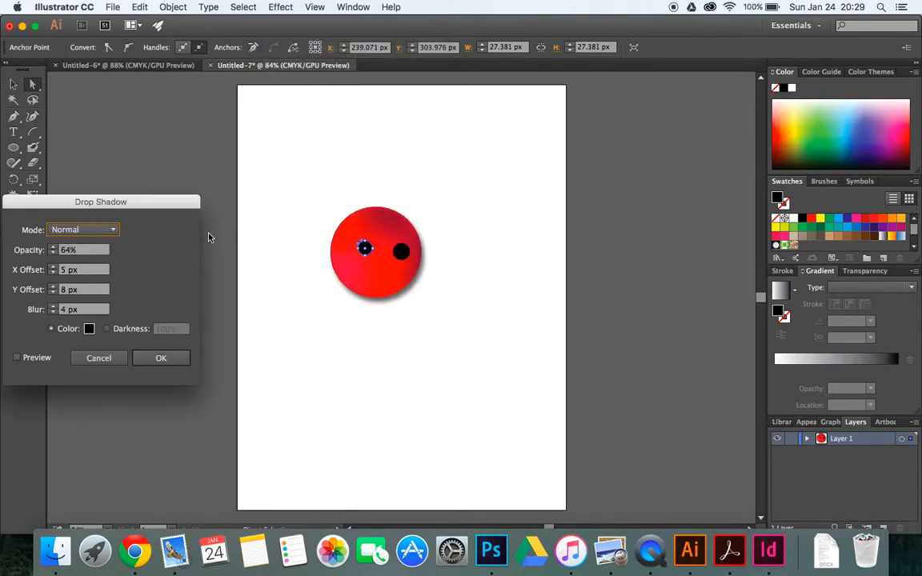
left_click(17, 358)
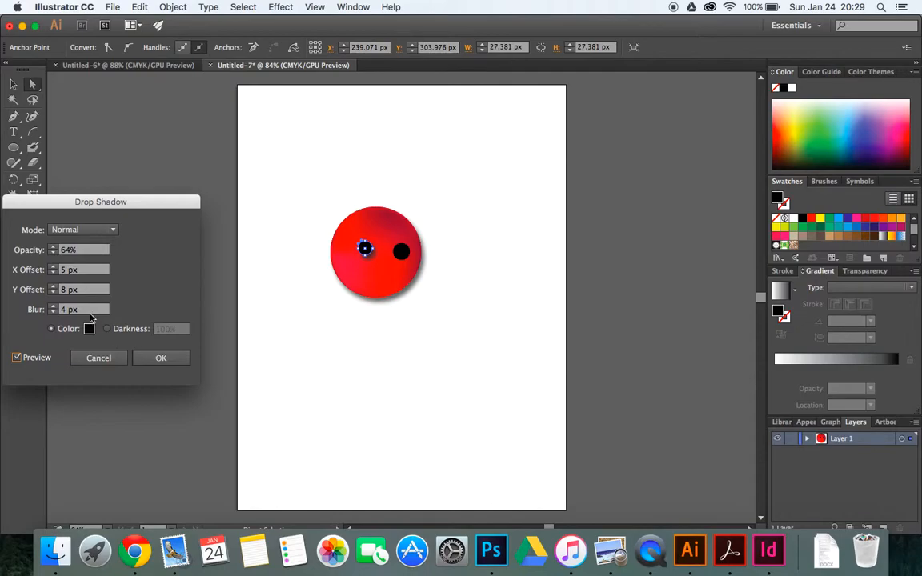
Set the dot's shadow to 3 px X offset and 3 px Y offset, and apply it
left_click(53, 268)
left_click(54, 269)
left_click(53, 273)
left_click(54, 273)
left_click(54, 273)
left_click(53, 293)
left_click(54, 293)
left_click(53, 293)
left_click(53, 293)
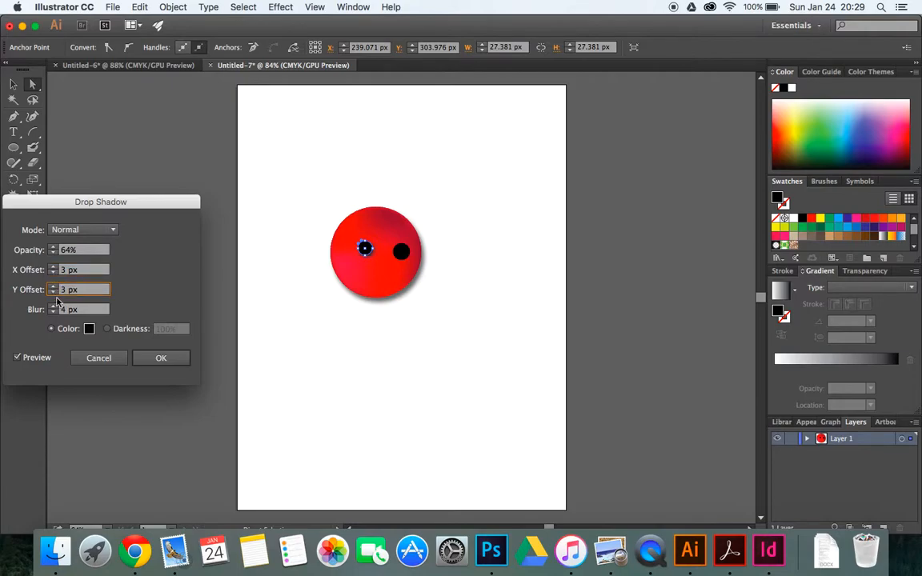
left_click(160, 358)
left_click(392, 353)
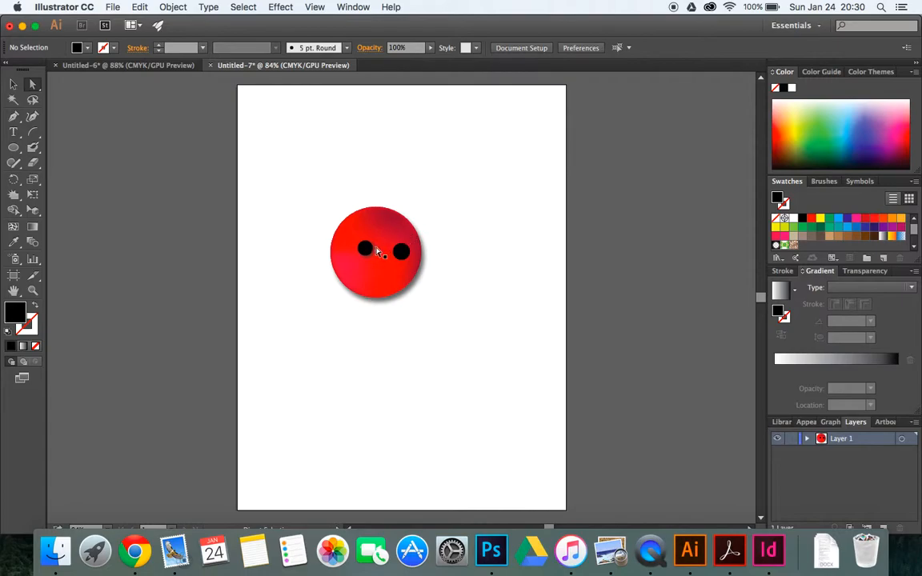